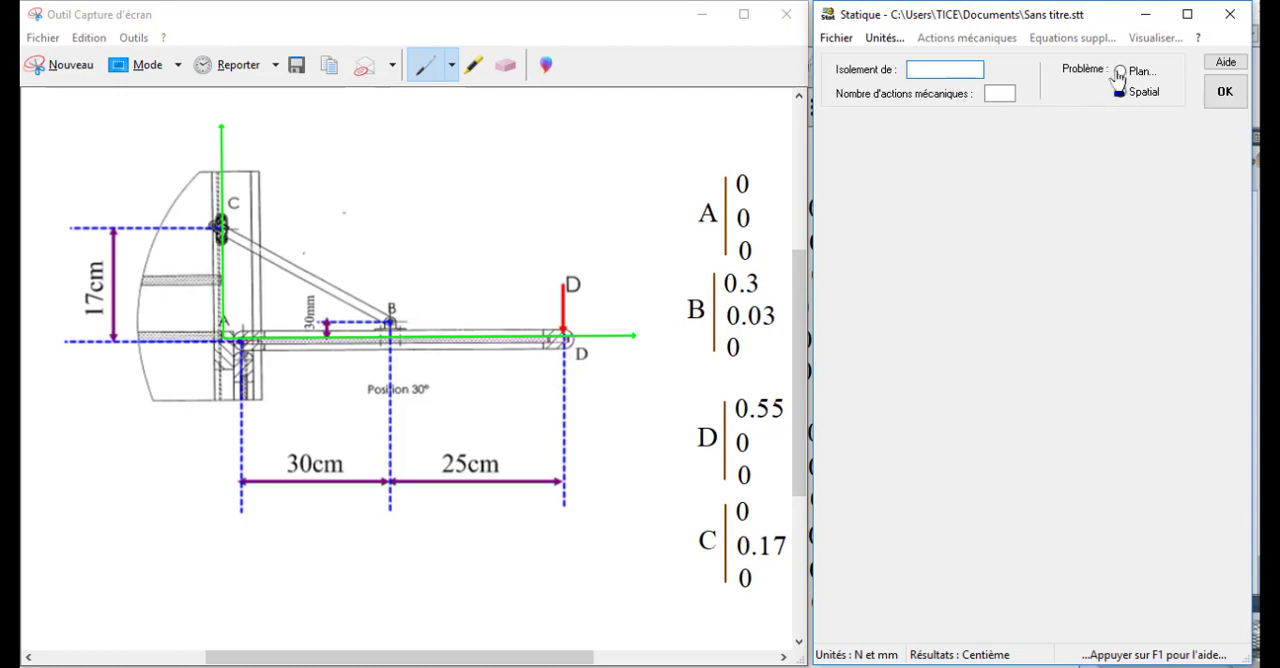
- Set up a plane (X,Y) problem isolating "Piece 2" with 3 mechanical actions
{"action": "left_click", "coordinate": [1120, 71]}
{"action": "left_click", "coordinate": [1165, 86]}
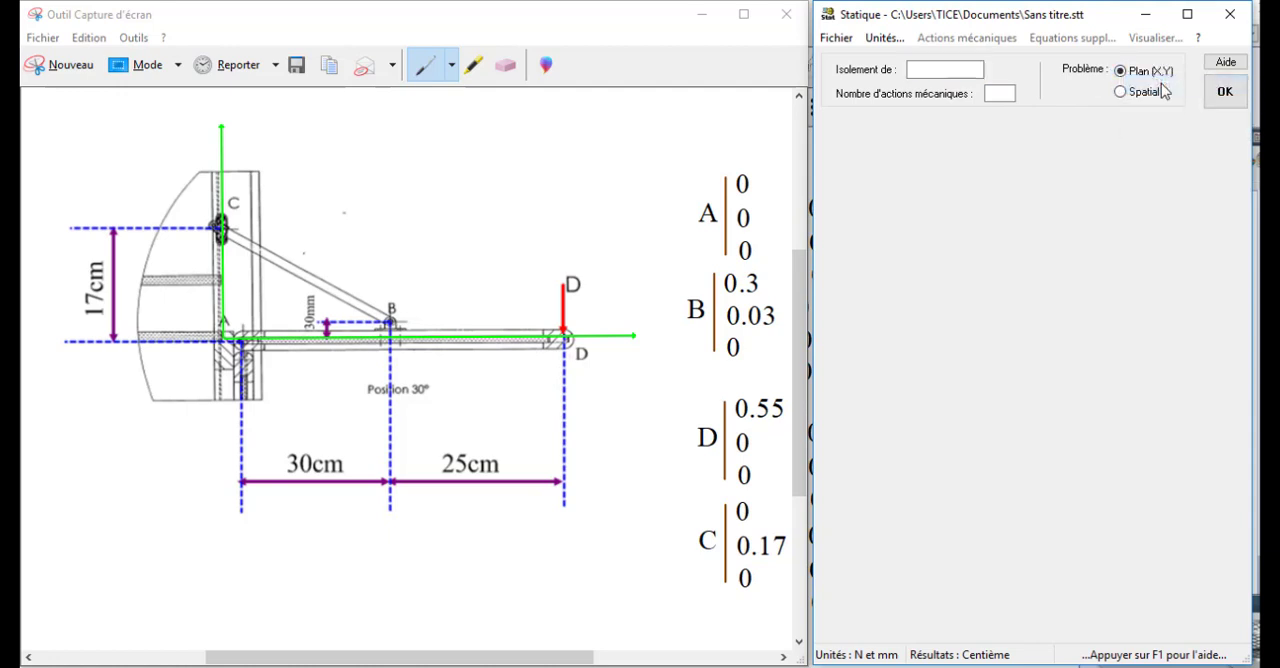
{"action": "left_click", "coordinate": [964, 71]}
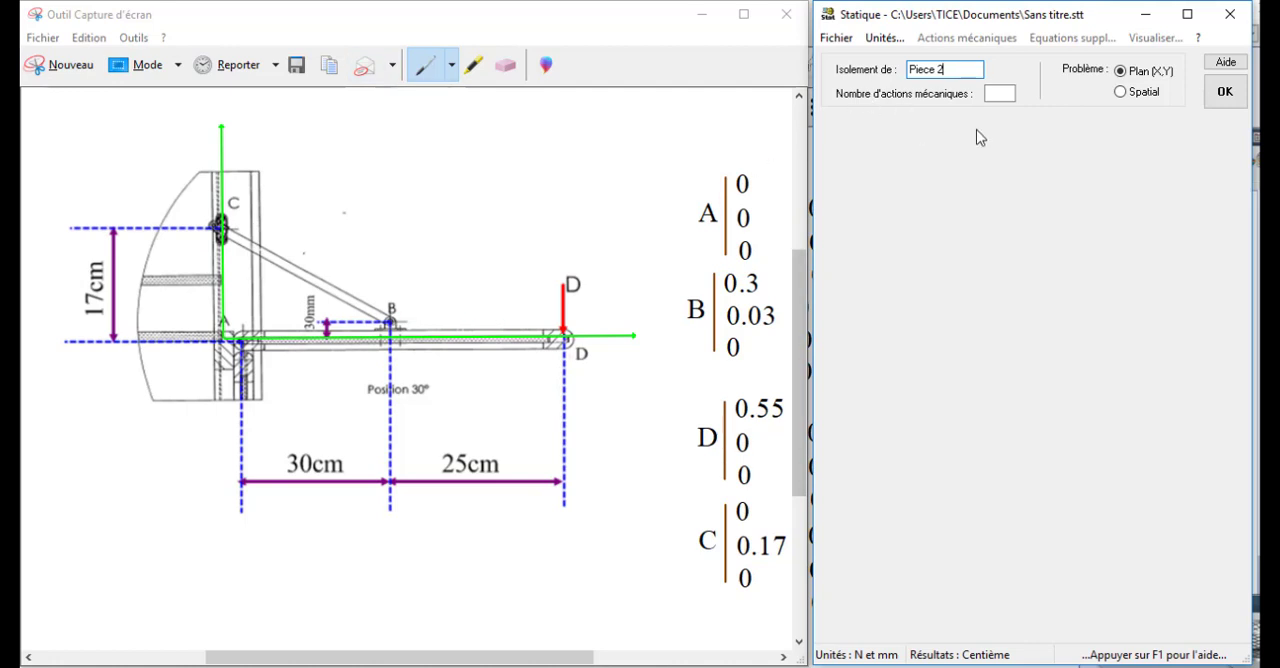
{"action": "left_click", "coordinate": [1001, 93]}
{"action": "left_click", "coordinate": [1224, 91]}
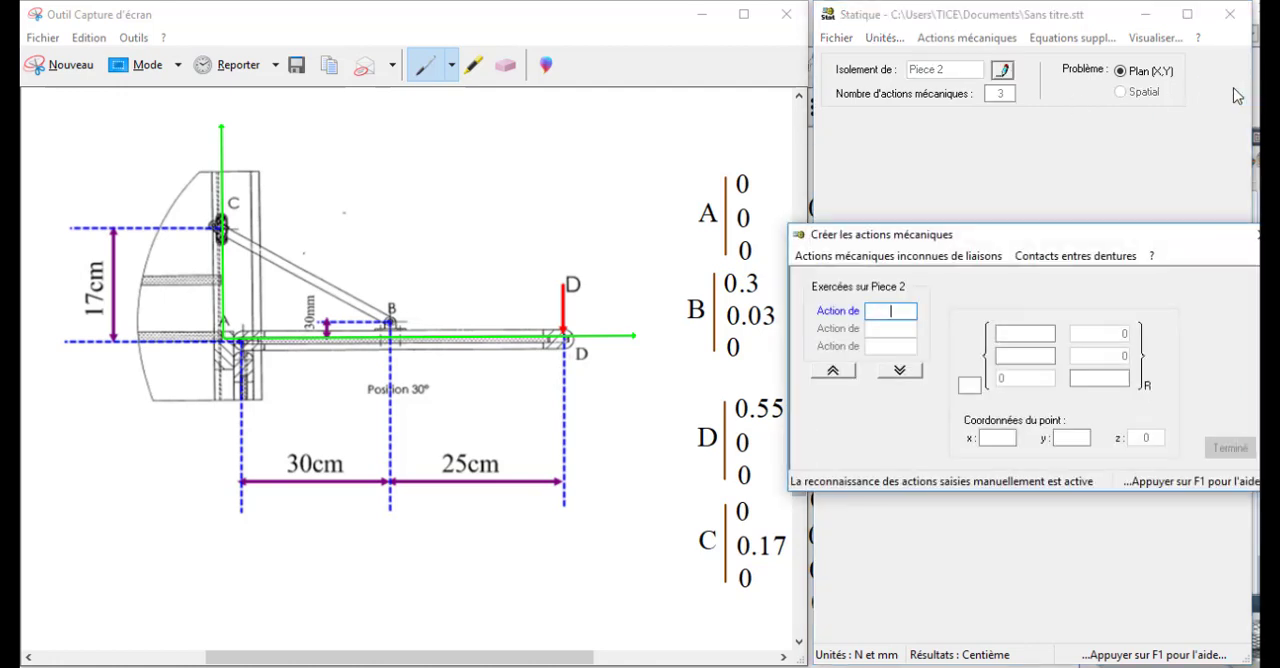
- Name the first mechanical action A1/2 and apply it at point A with coordinates x 0, y 0
{"action": "left_click_drag", "start_coordinate": [1080, 242], "coordinate": [1065, 142]}
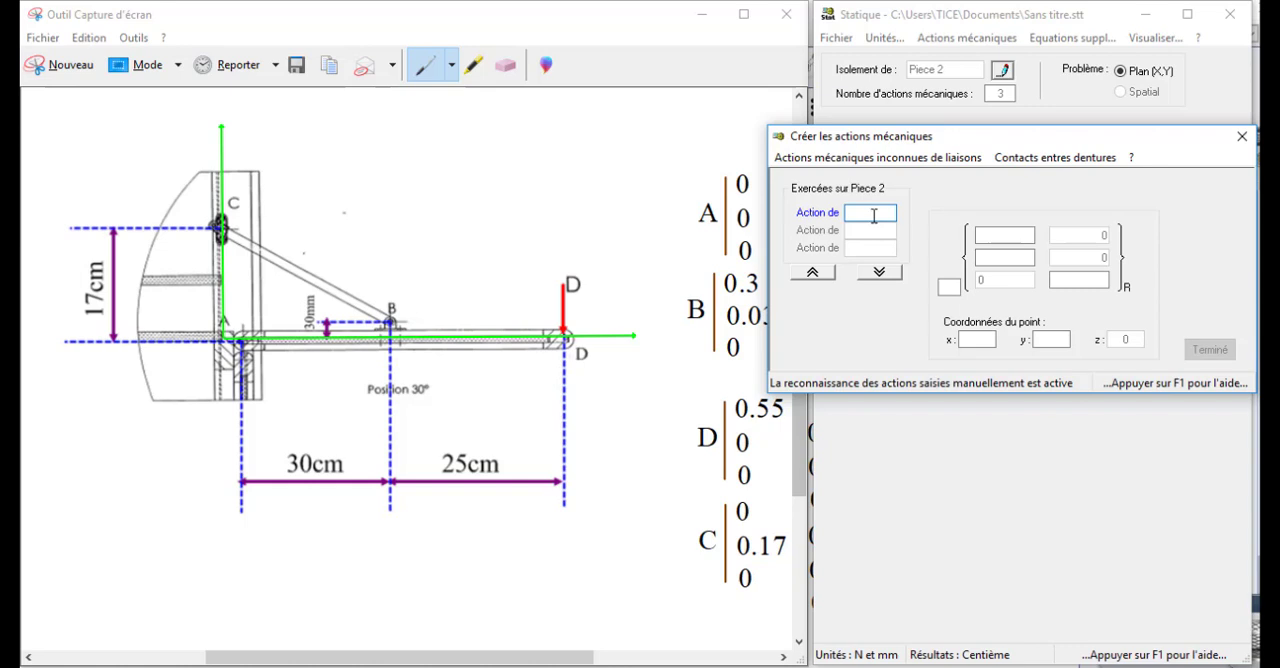
{"action": "type", "text": "2"}
{"action": "left_click", "coordinate": [950, 287]}
{"action": "type", "text": "A"}
{"action": "left_click", "coordinate": [985, 341]}
{"action": "type", "text": "0"}
{"action": "key", "text": "Tab"}
{"action": "type", "text": "0"}
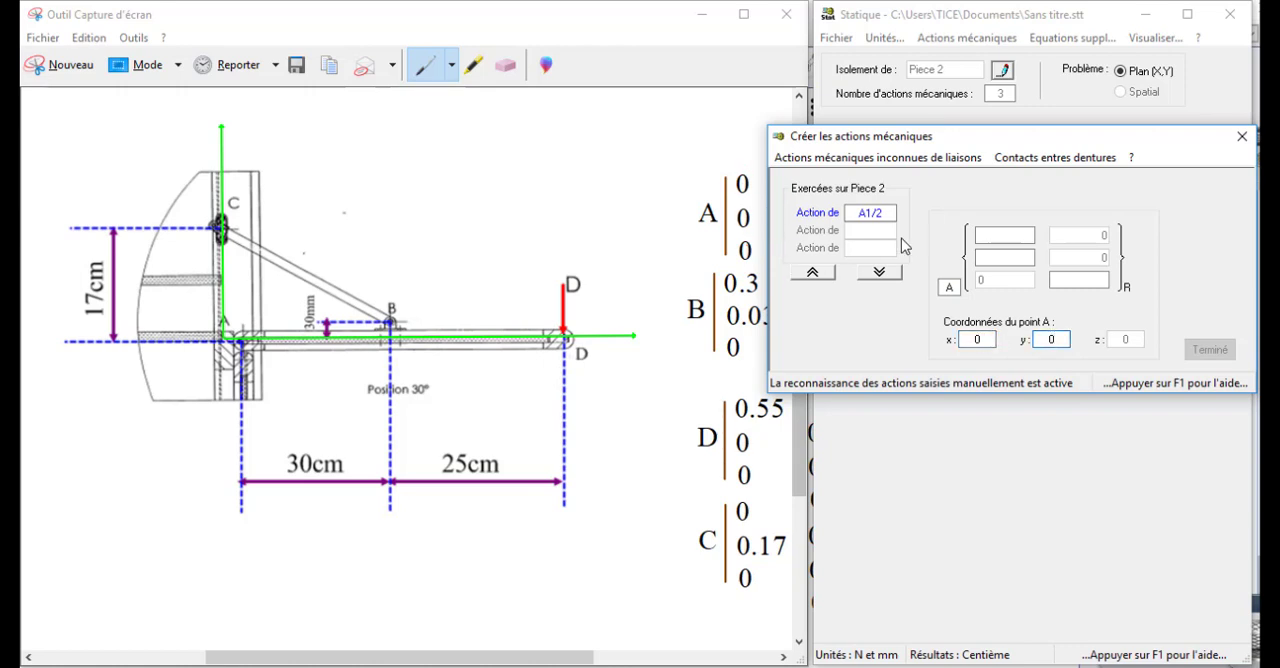
- Enter XA and YA as the unknown resultant components of action A1/2, with a zero moment
{"action": "left_click", "coordinate": [989, 233]}
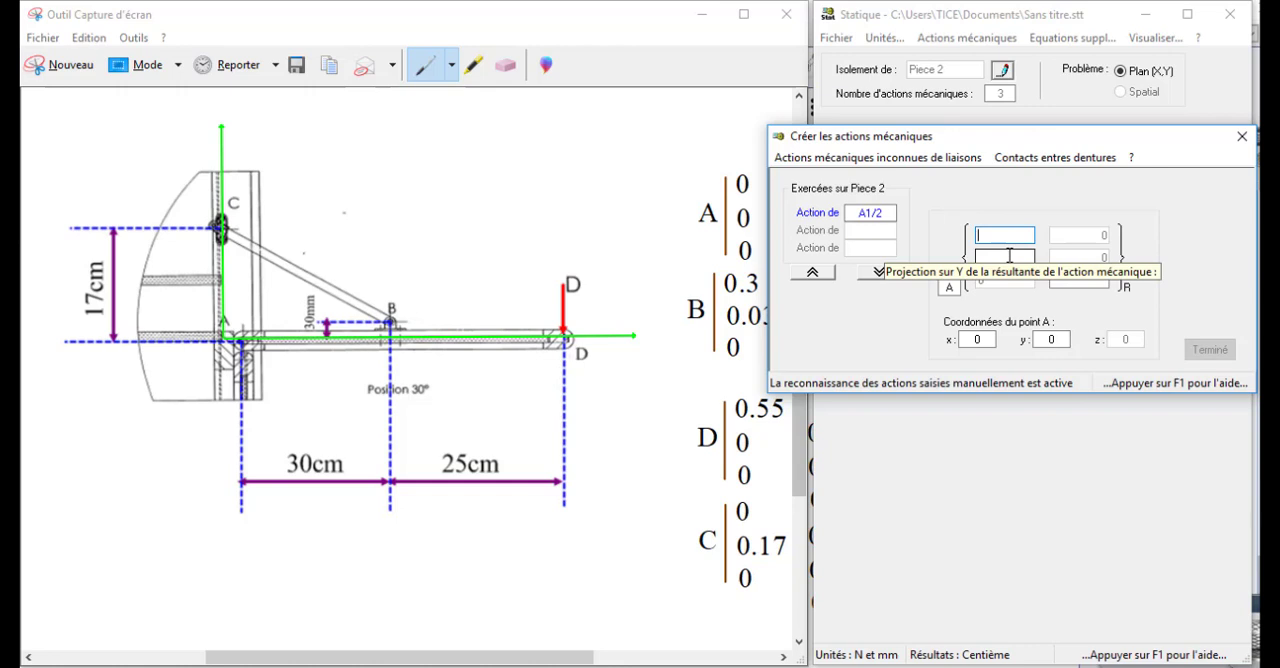
{"action": "type", "text": "XA"}
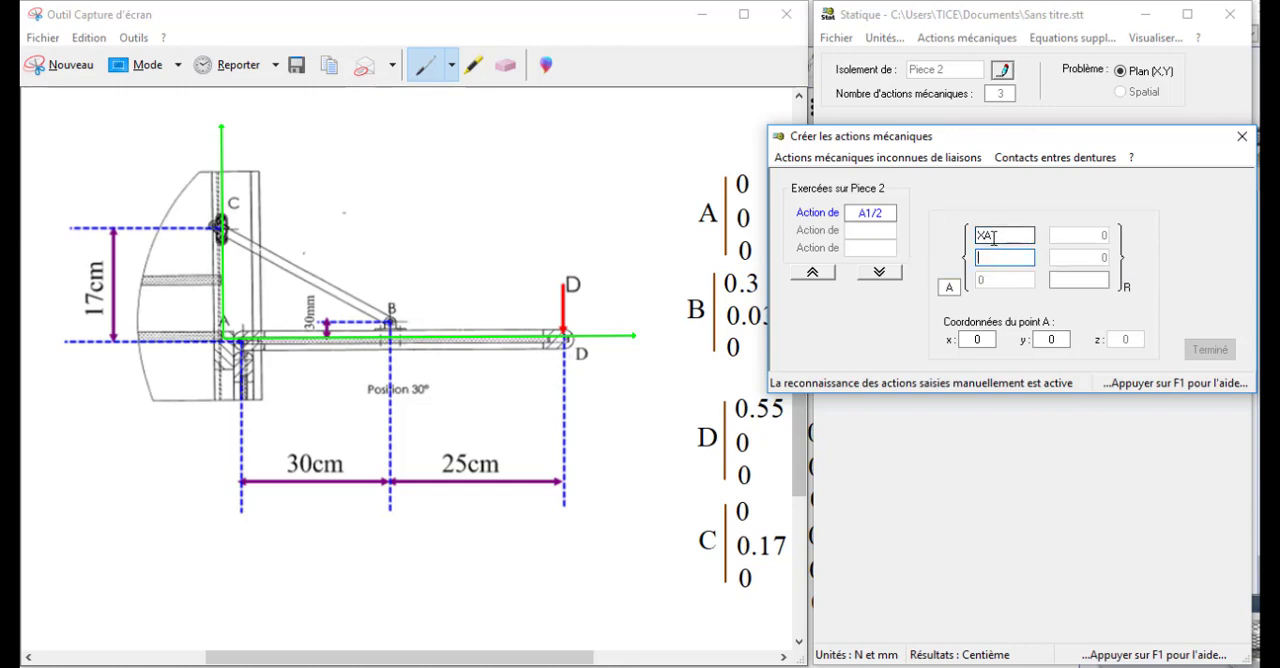
{"action": "key", "text": "Tab"}
{"action": "type", "text": "YA"}
{"action": "key", "text": "Tab"}
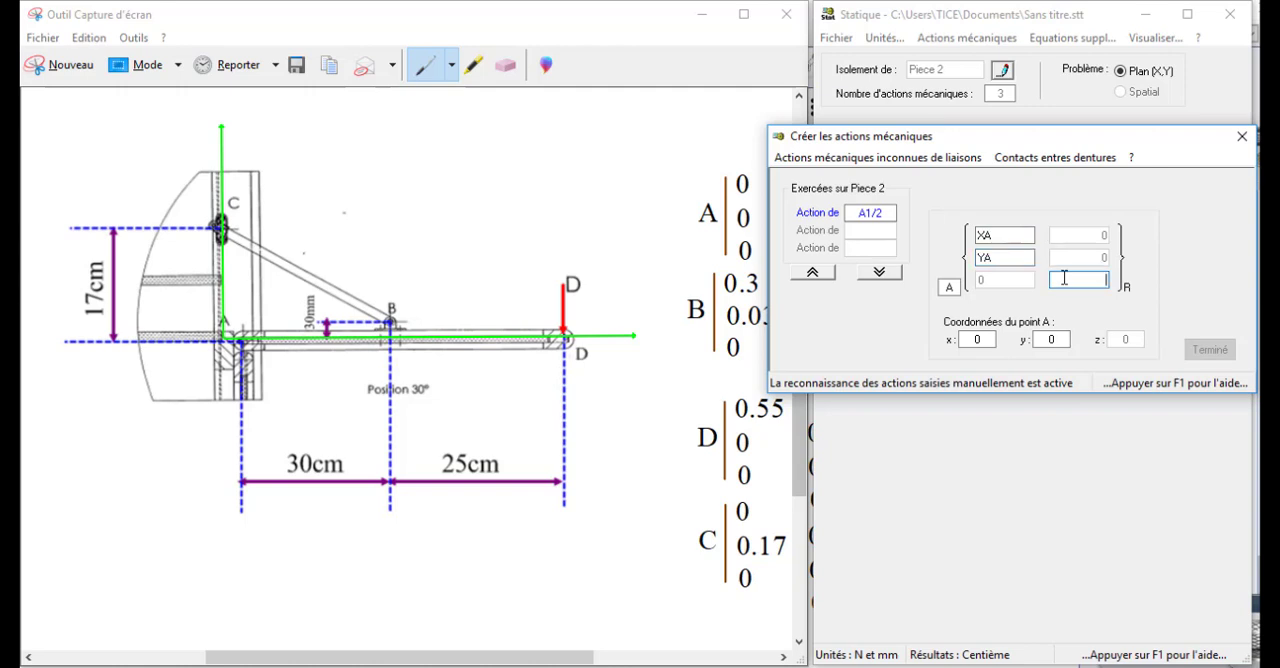
- Validate action A1/2 and model it as "Articulation d'axe Z, direction inconnue"
{"action": "left_click", "coordinate": [880, 272]}
{"action": "left_click", "coordinate": [988, 388]}
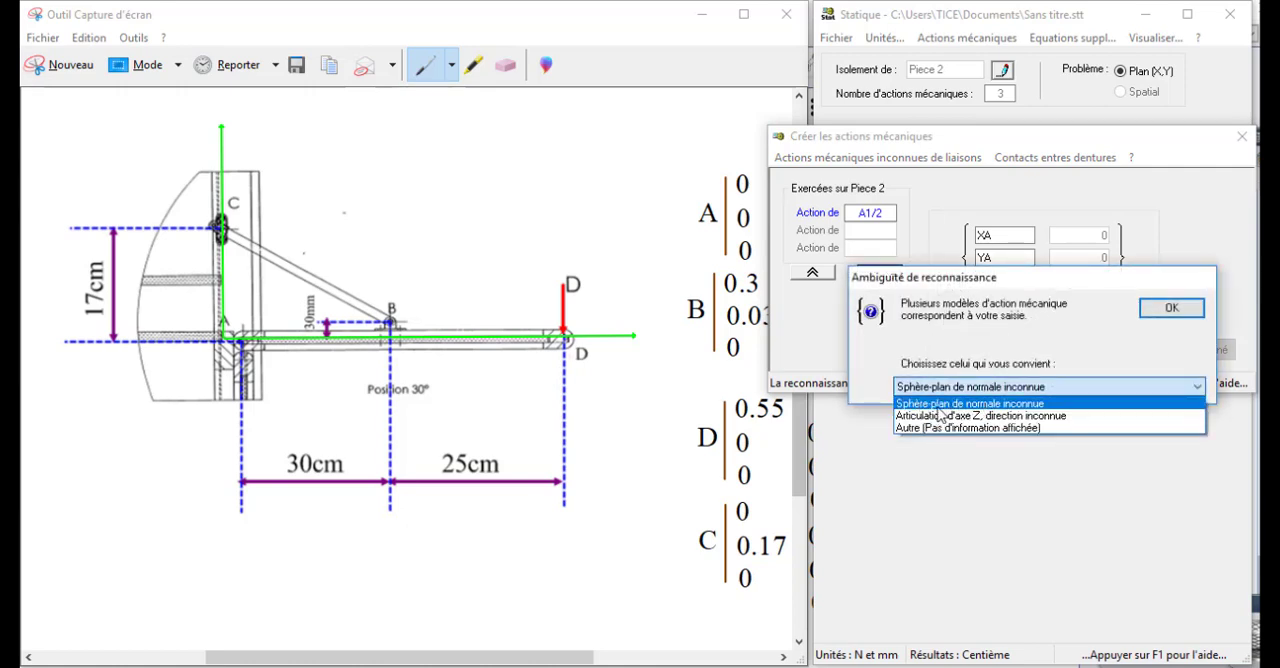
{"action": "left_click", "coordinate": [935, 416]}
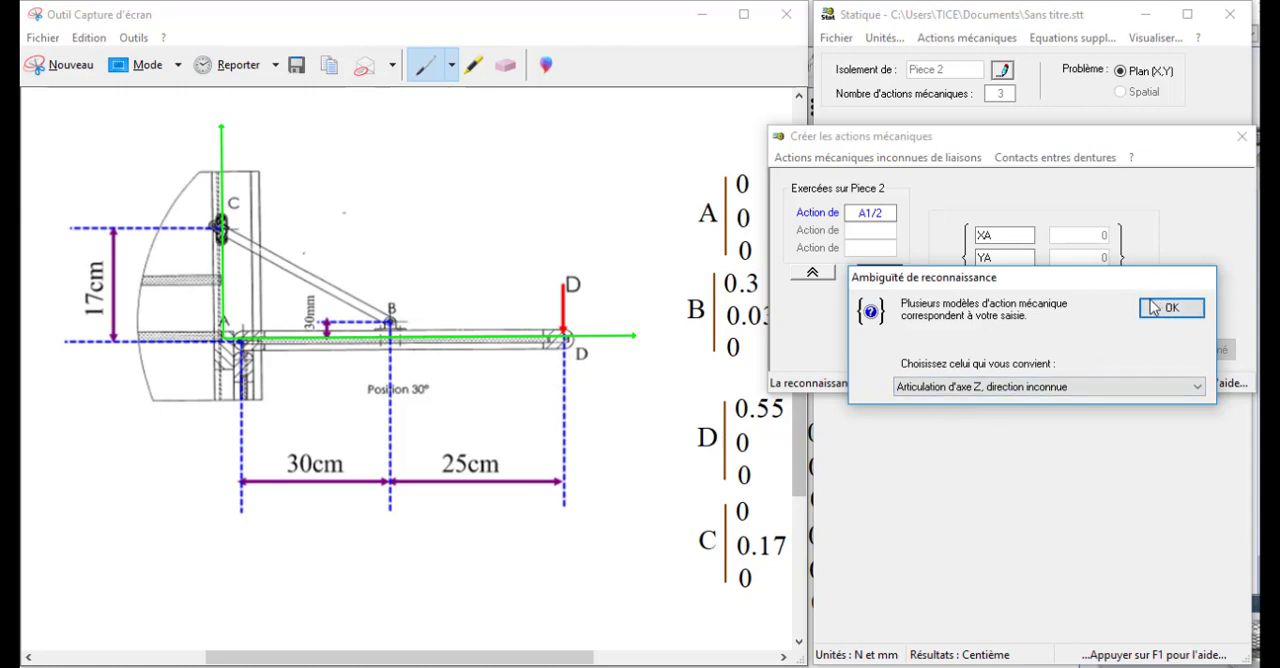
{"action": "left_click", "coordinate": [1179, 310]}
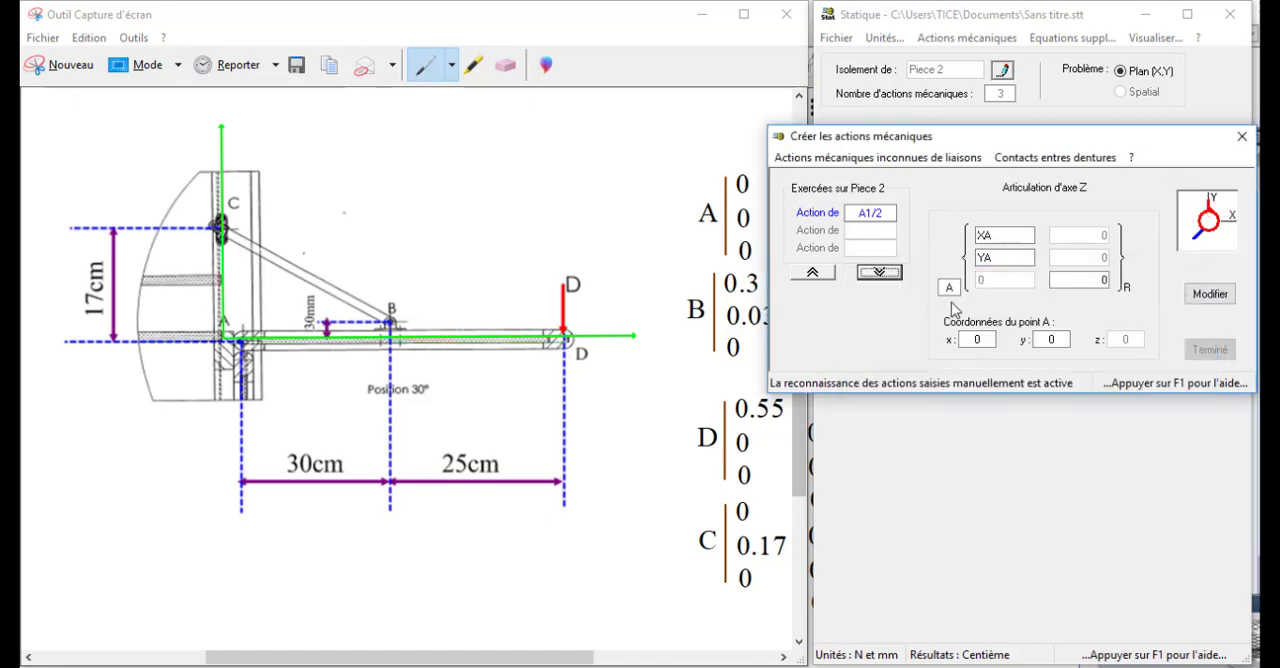
- Name the second action B3/2 and apply it at point B with coordinates x 0,3 and y 0,03
{"action": "left_click", "coordinate": [879, 272]}
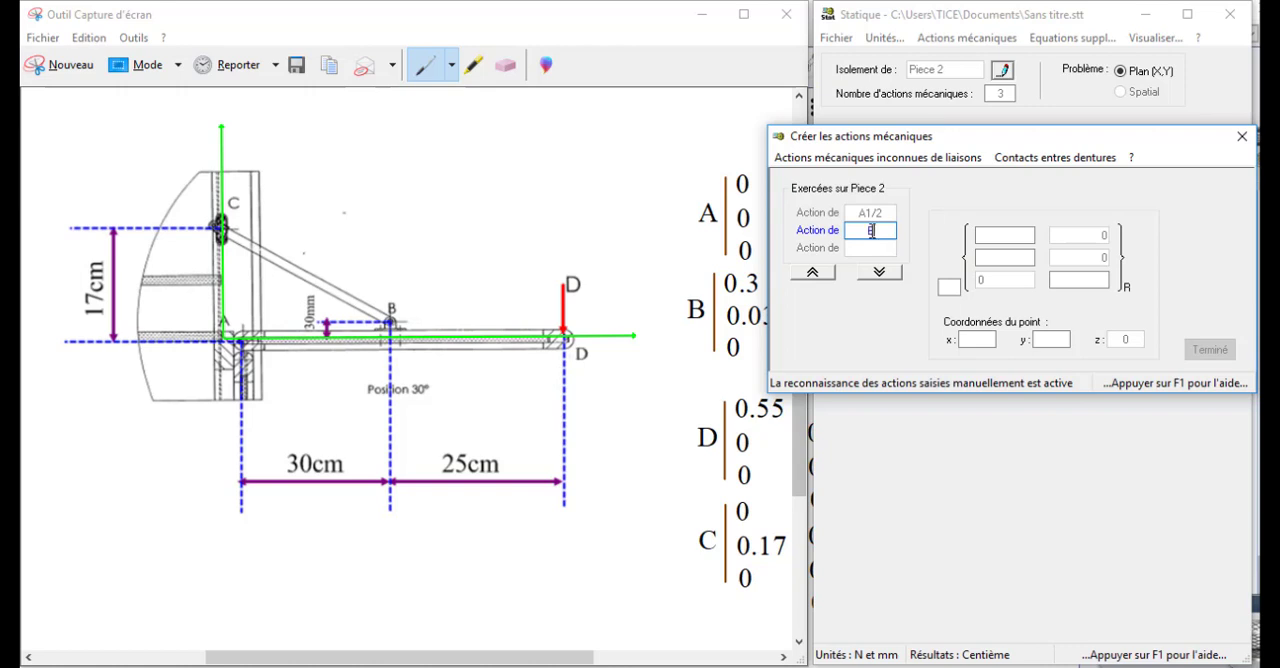
{"action": "type", "text": "/2"}
{"action": "left_click", "coordinate": [950, 287]}
{"action": "type", "text": "B"}
{"action": "left_click", "coordinate": [986, 339]}
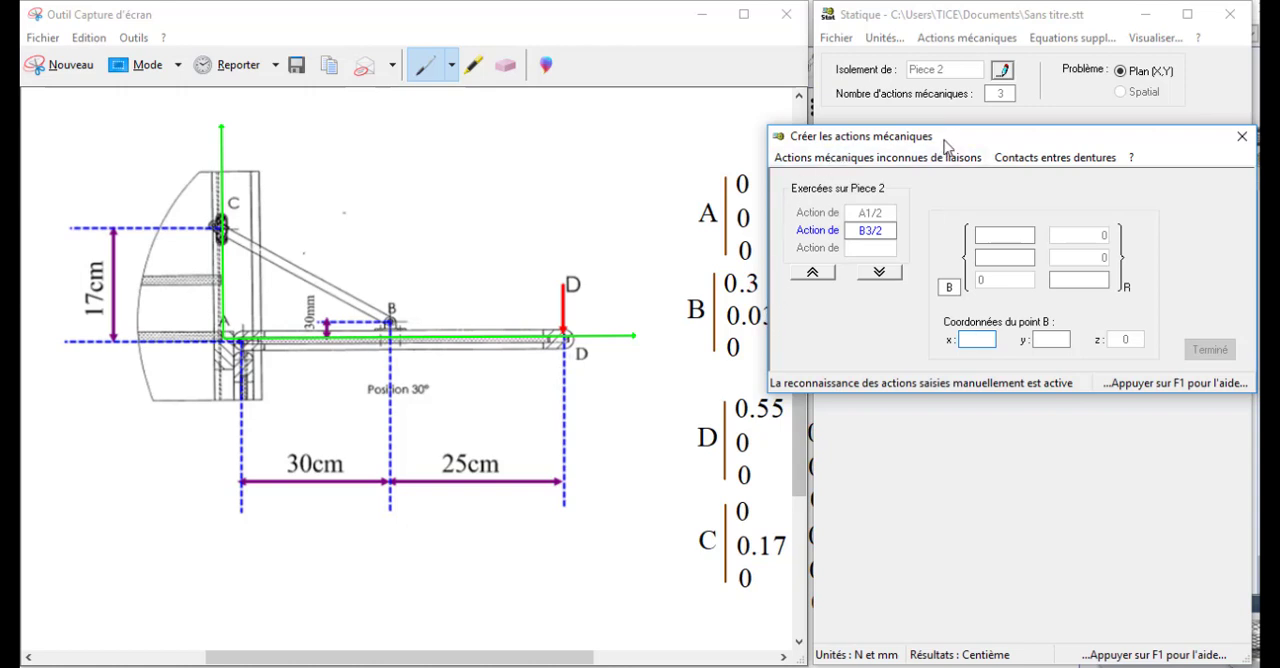
{"action": "left_click_drag", "start_coordinate": [946, 146], "coordinate": [954, 145]}
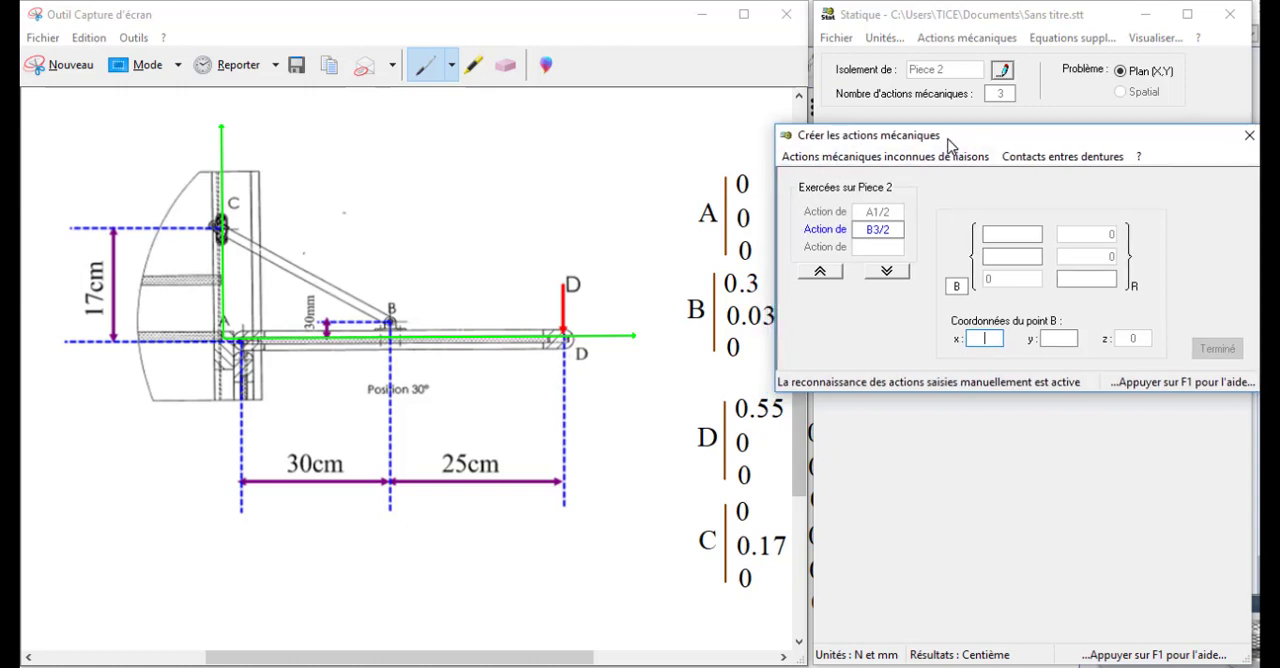
{"action": "left_click", "coordinate": [990, 338]}
{"action": "type", "text": "0,3"}
{"action": "left_click", "coordinate": [1052, 338]}
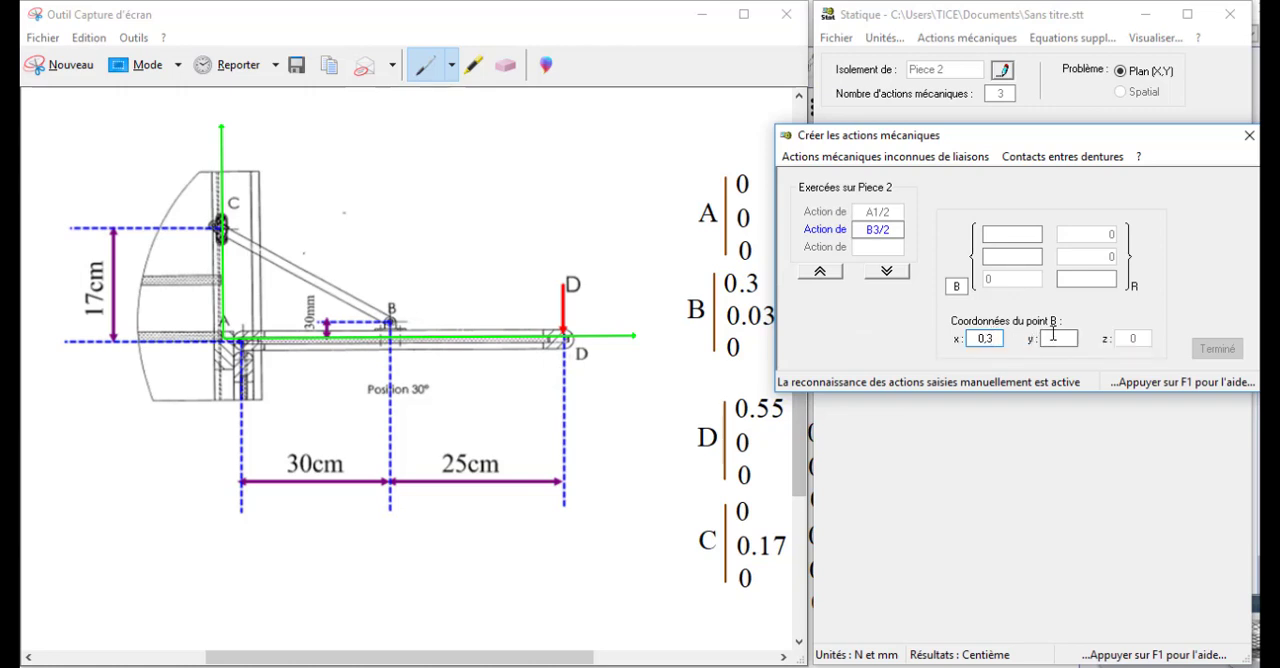
{"action": "type", "text": "0,03"}
- Give action B3/2 components XB and YB with a zero moment, modelled as "Articulation d'axe Z, direction inconnue"
{"action": "left_click", "coordinate": [1010, 233]}
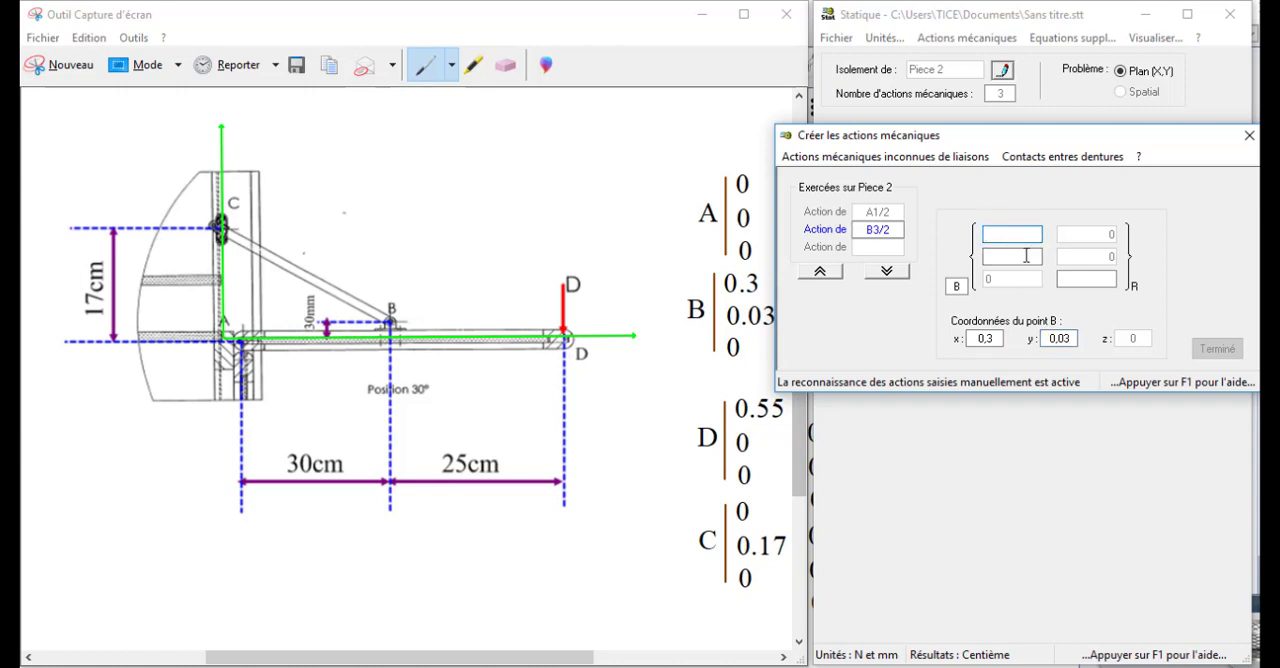
{"action": "type", "text": "XB"}
{"action": "left_click", "coordinate": [1026, 256]}
{"action": "type", "text": "YB"}
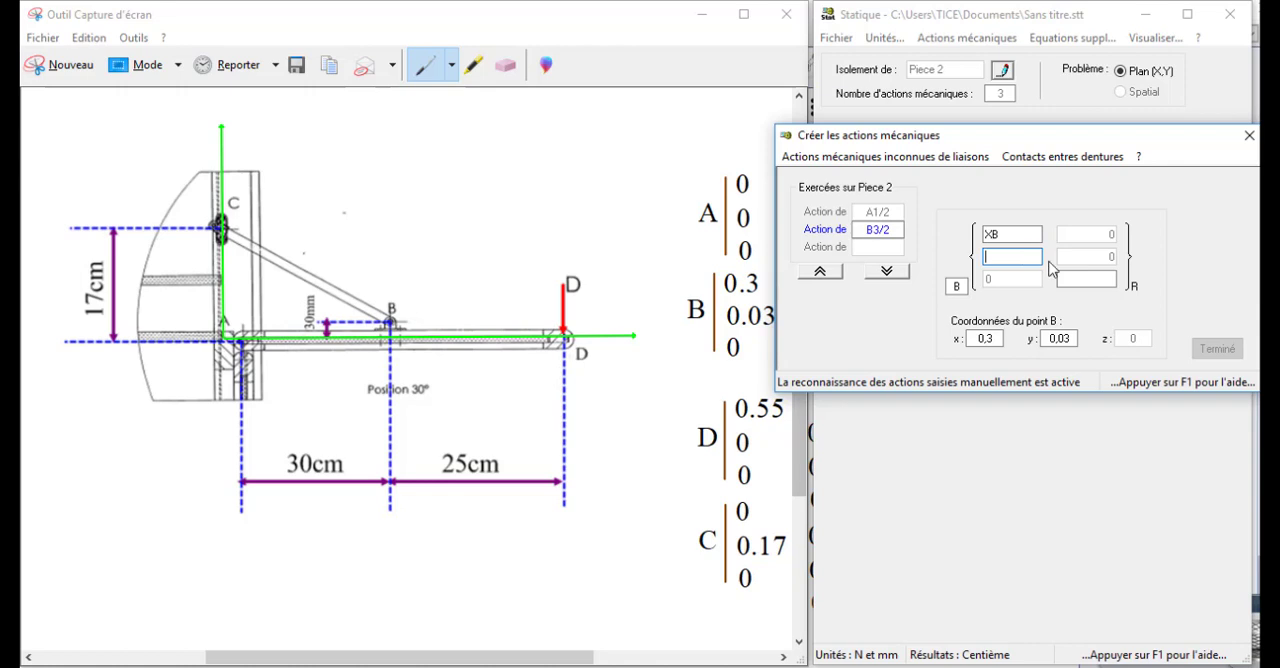
{"action": "left_click", "coordinate": [1073, 279]}
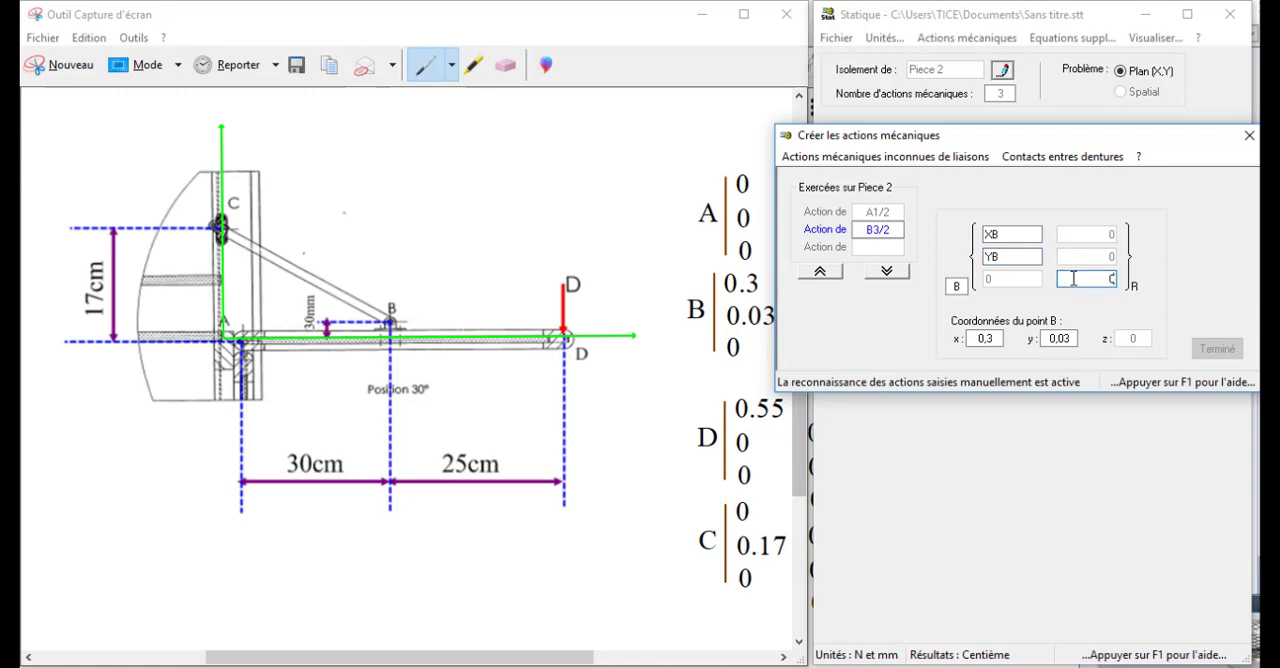
{"action": "left_click", "coordinate": [887, 272]}
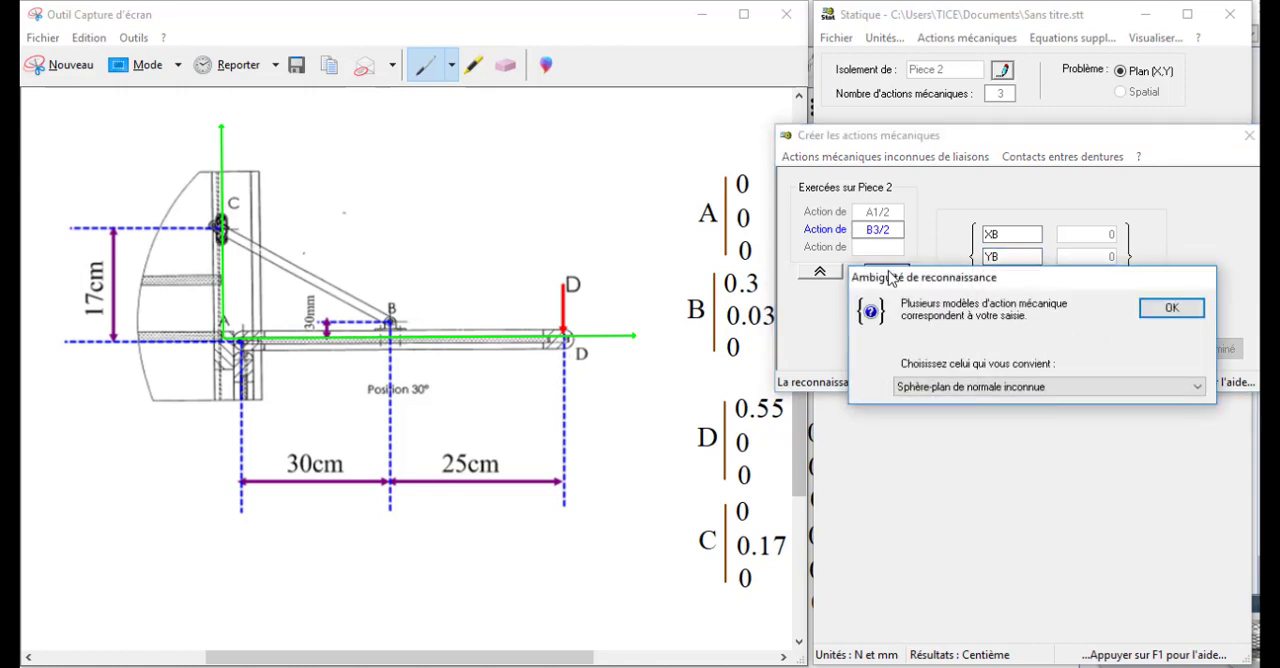
{"action": "left_click", "coordinate": [1010, 392]}
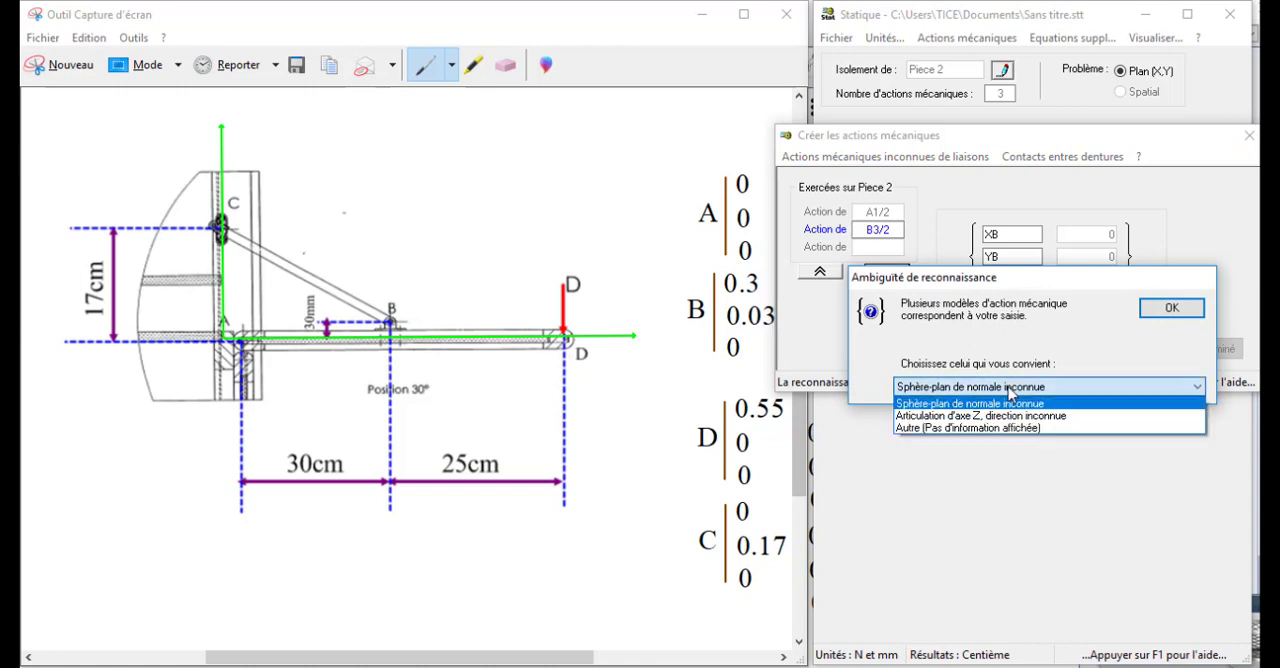
{"action": "left_click", "coordinate": [1018, 416]}
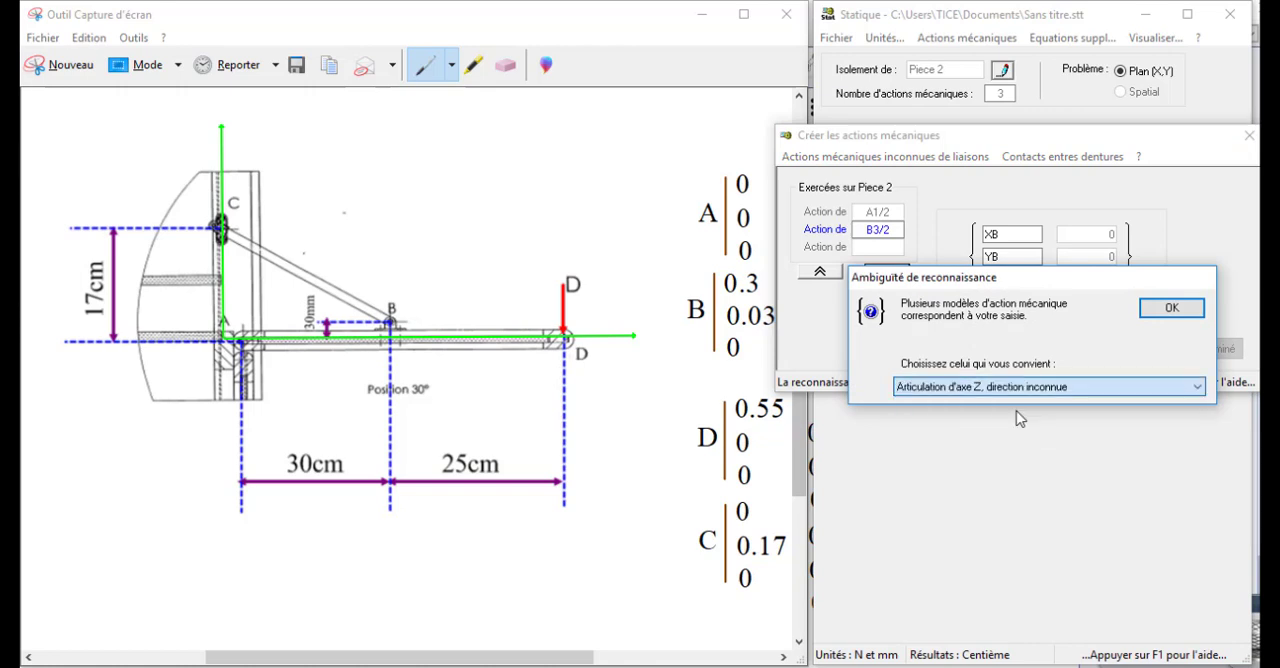
{"action": "left_click", "coordinate": [1160, 314]}
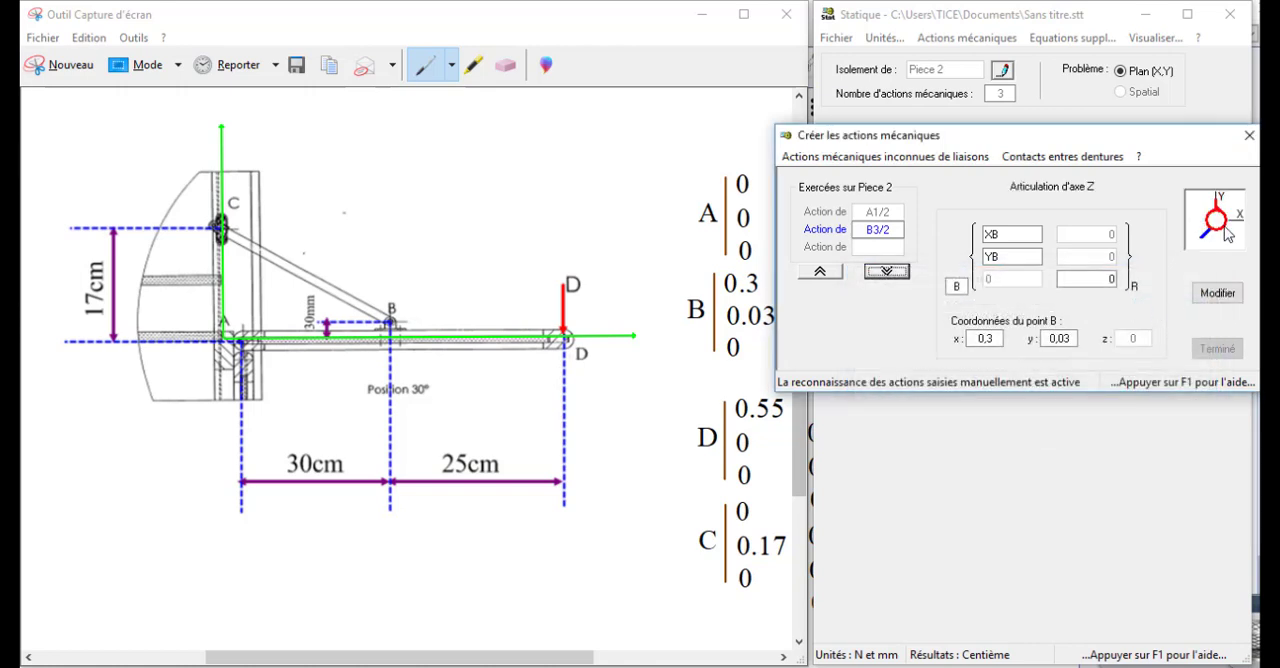
- Change action B3/2 to an articulation with a known direction in (X,Y), defined by 2 points
{"action": "left_click", "coordinate": [1225, 296]}
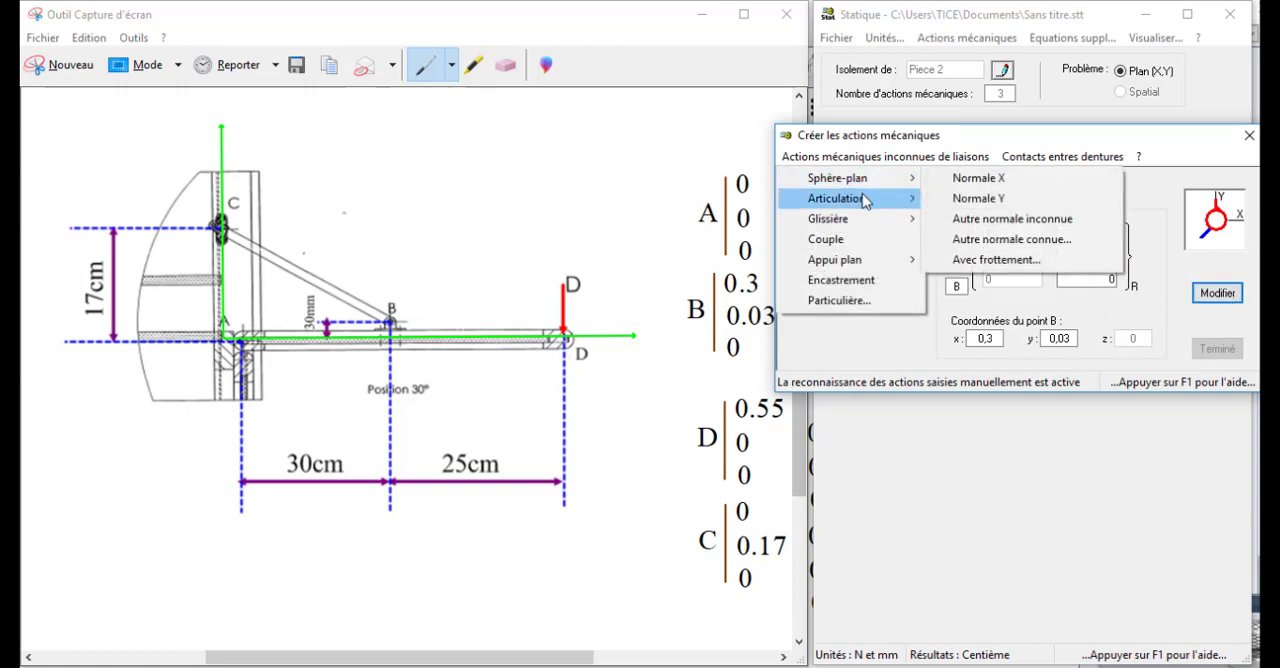
{"action": "mouse_move", "coordinate": [866, 199]}
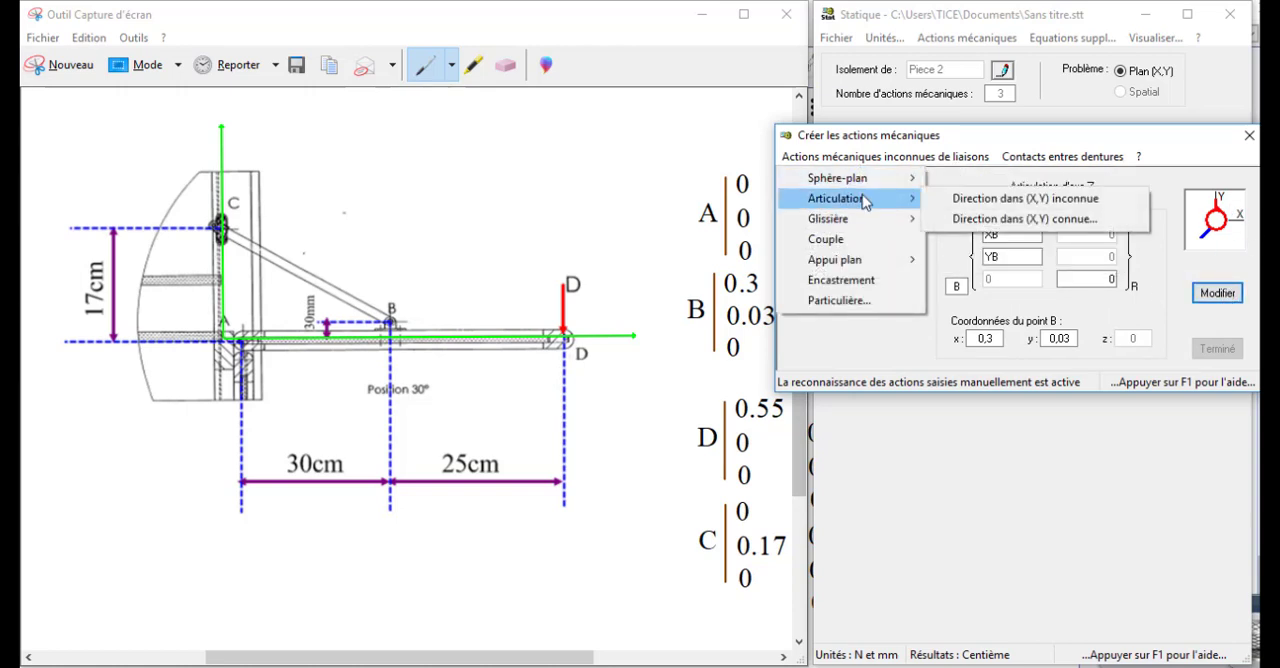
{"action": "left_click", "coordinate": [967, 218]}
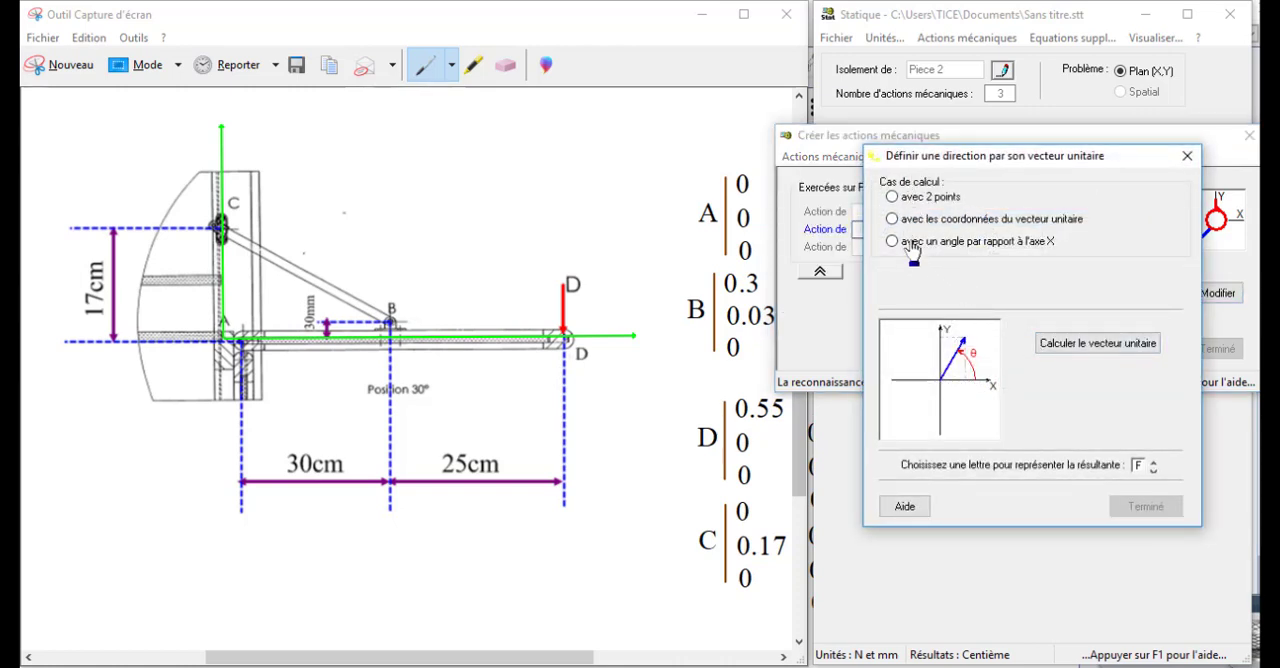
{"action": "left_click", "coordinate": [892, 197]}
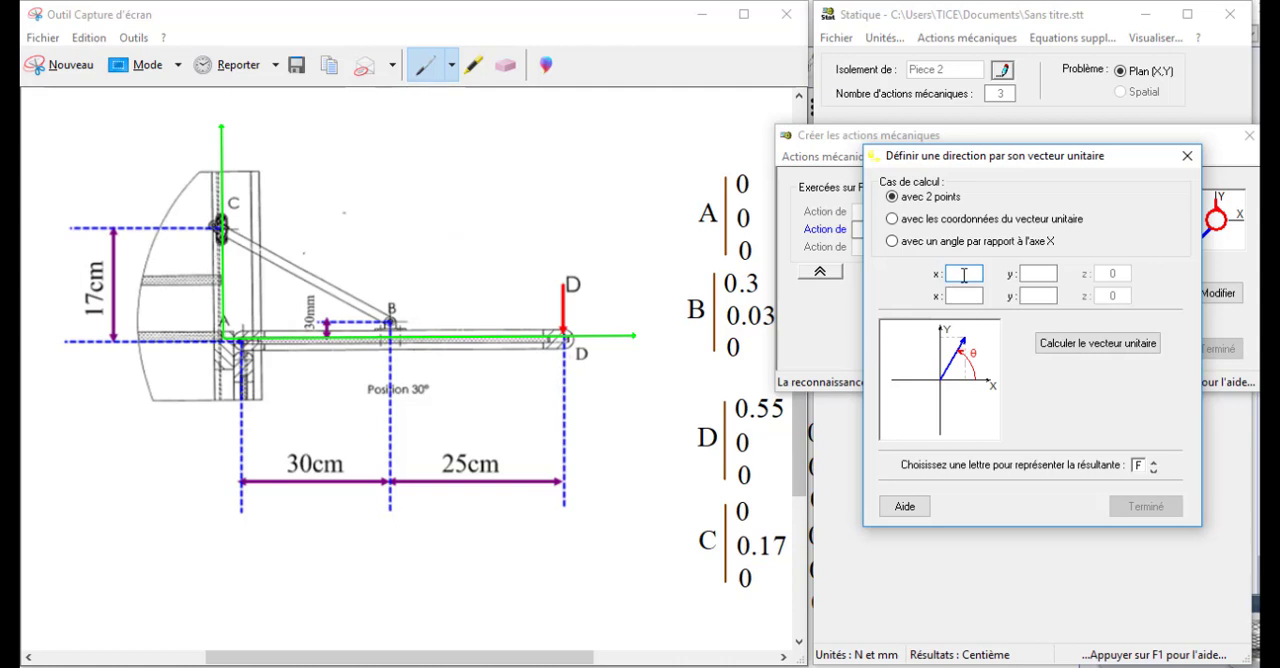
- Define the direction of B3/2 by points (0; 0,17) and (0,3; 0,03), calculate its unit vector and apply it
{"action": "type", "text": "0"}
{"action": "left_click", "coordinate": [1036, 273]}
{"action": "type", "text": "0,17"}
{"action": "left_click", "coordinate": [975, 295]}
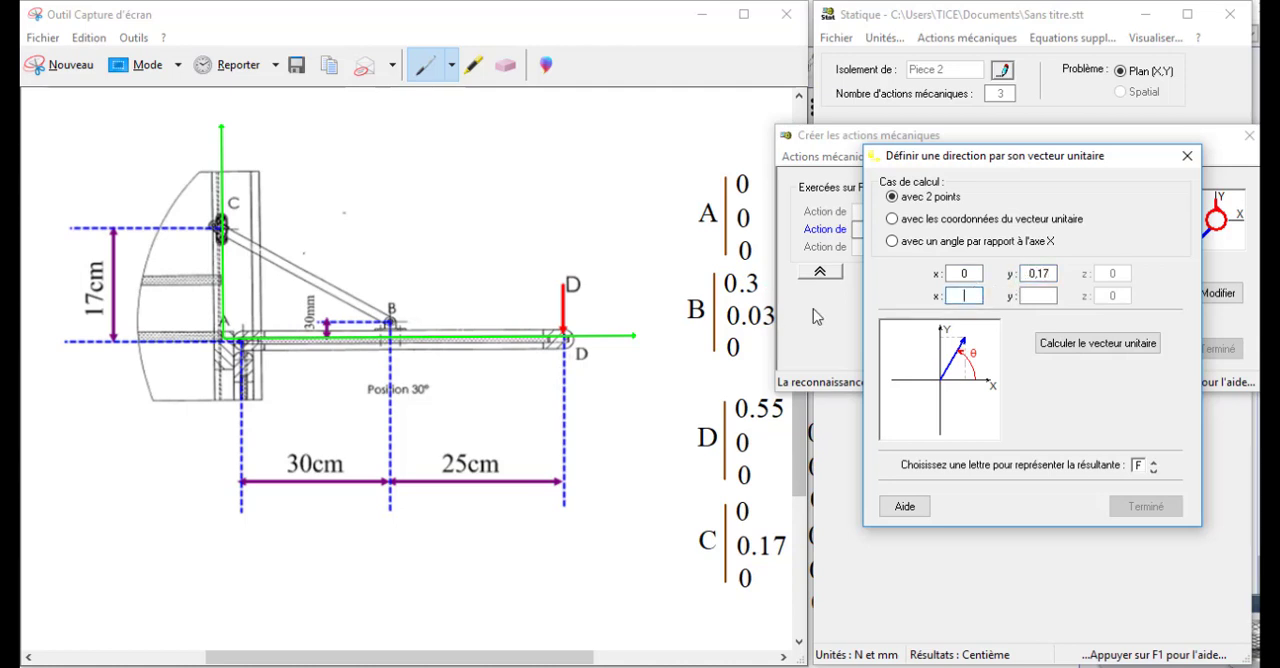
{"action": "type", "text": "0,3"}
{"action": "left_click", "coordinate": [1036, 295]}
{"action": "type", "text": "0,03"}
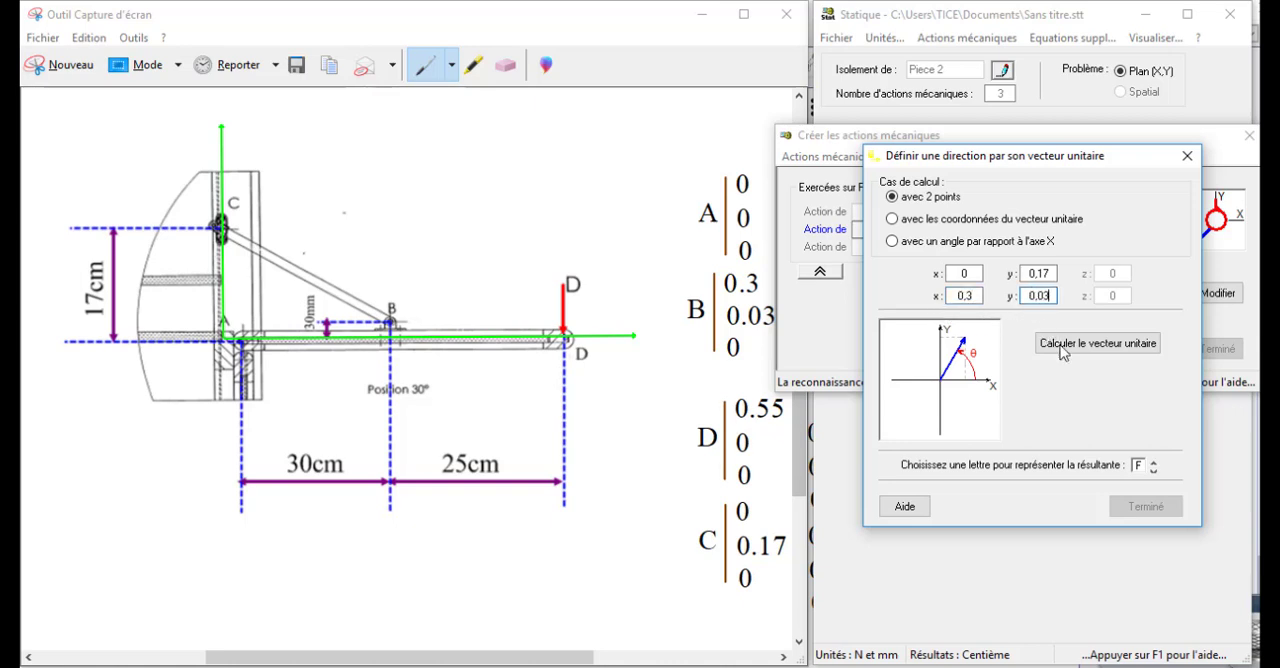
{"action": "left_click", "coordinate": [1063, 346]}
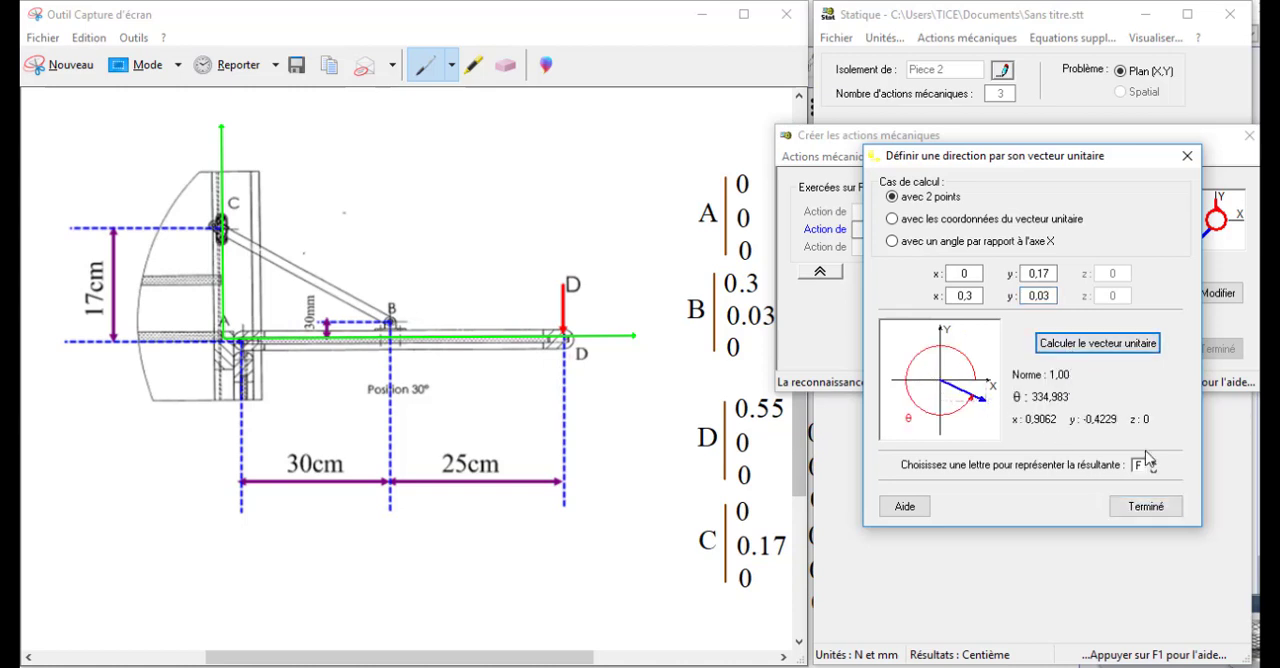
{"action": "left_click", "coordinate": [1146, 506]}
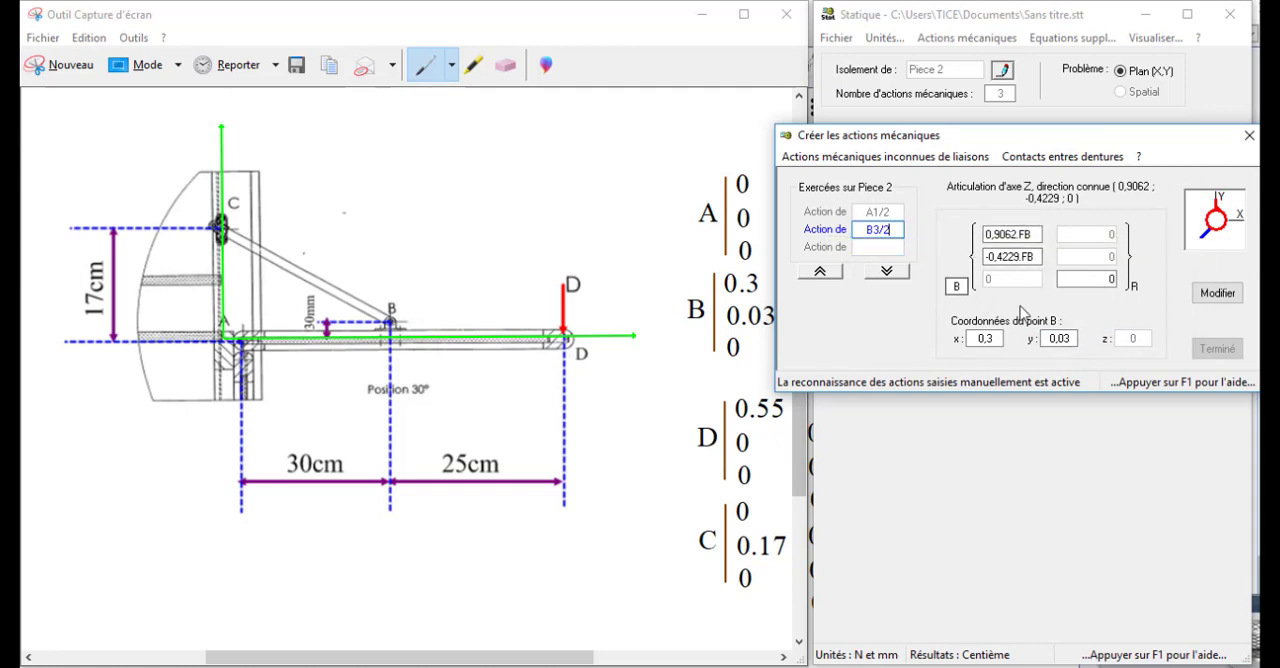
- Validate B3/2 and place the third action, D, at point D with coordinates x 0,55 and y 0
{"action": "left_click", "coordinate": [894, 274]}
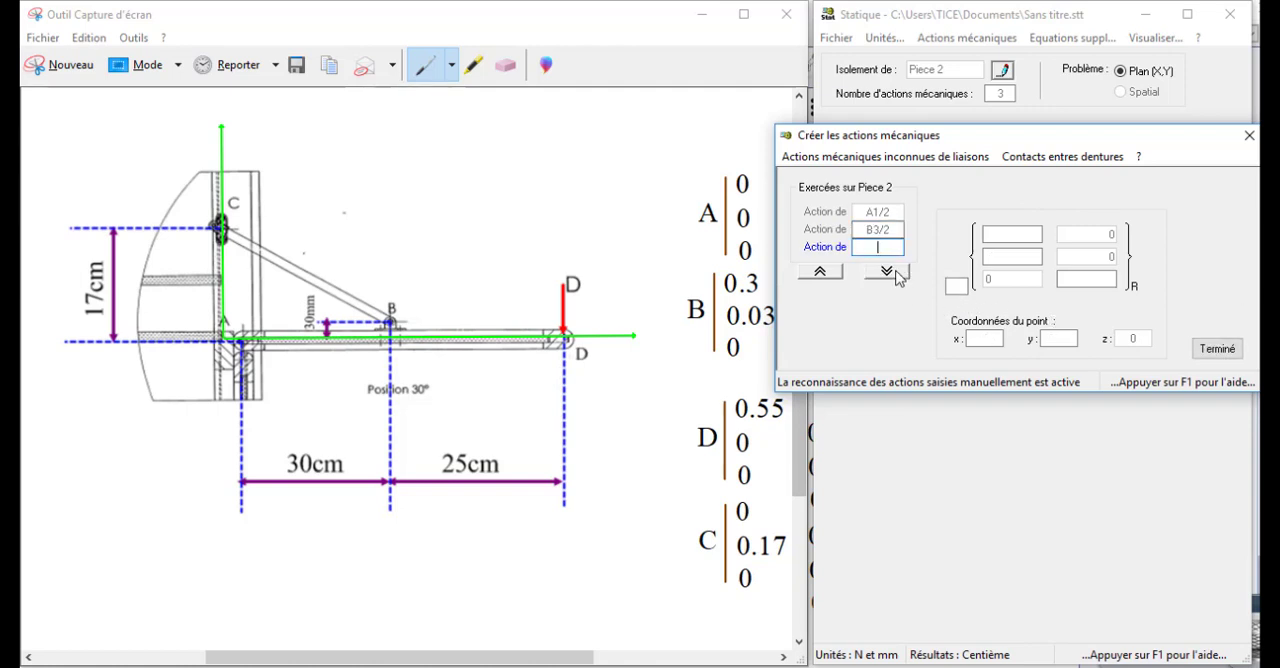
{"action": "left_click", "coordinate": [957, 287]}
{"action": "type", "text": "D"}
{"action": "left_click", "coordinate": [984, 339]}
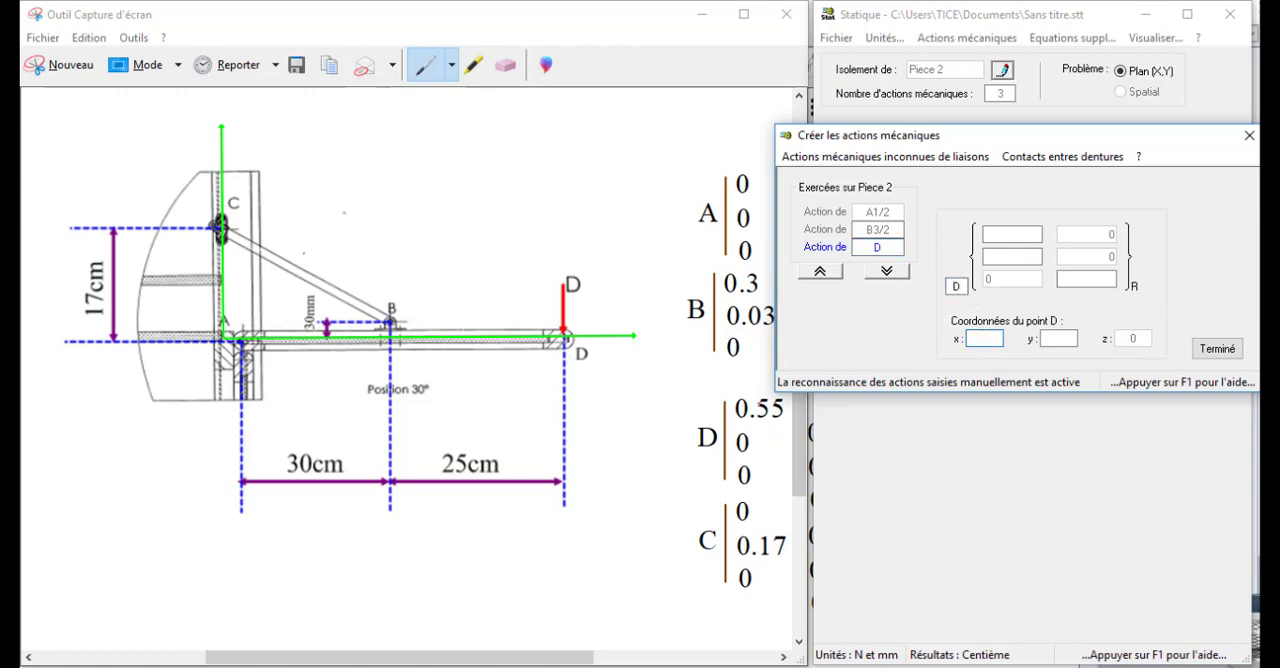
{"action": "type", "text": "0,55"}
{"action": "left_click", "coordinate": [1052, 339]}
- Set action D's resultant to 0 on X and -180 on Y with a zero moment, and finish creating the actions
{"action": "left_click", "coordinate": [1013, 234]}
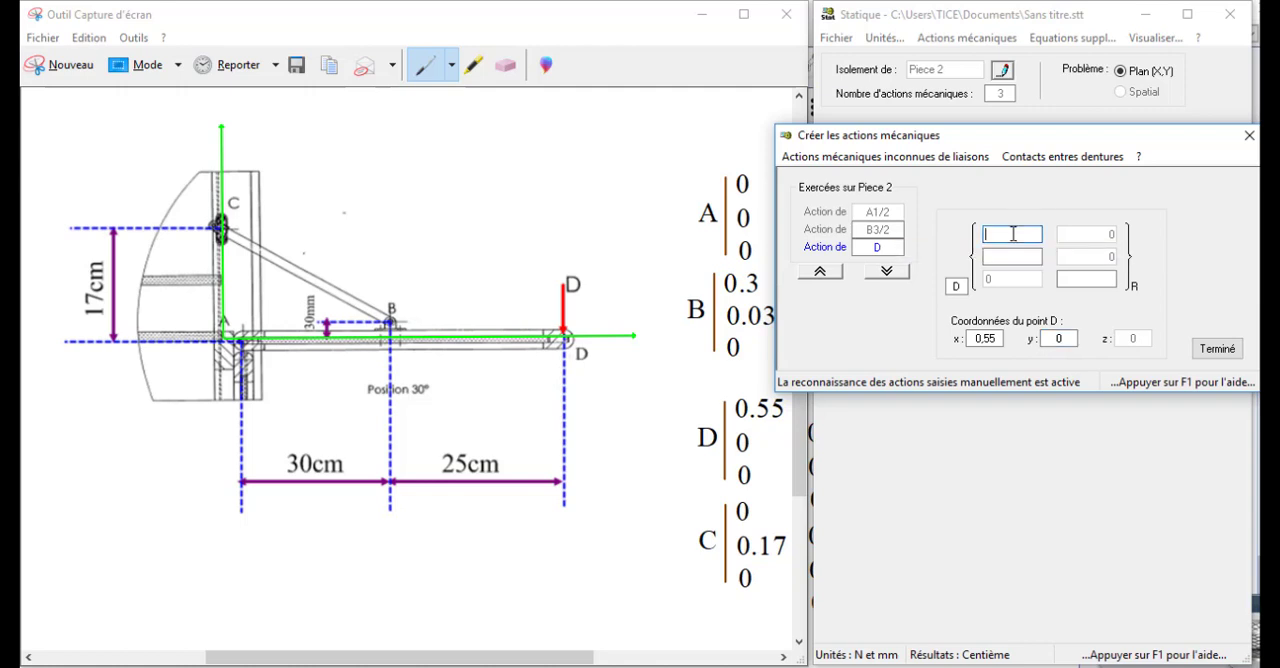
{"action": "left_click", "coordinate": [1012, 255]}
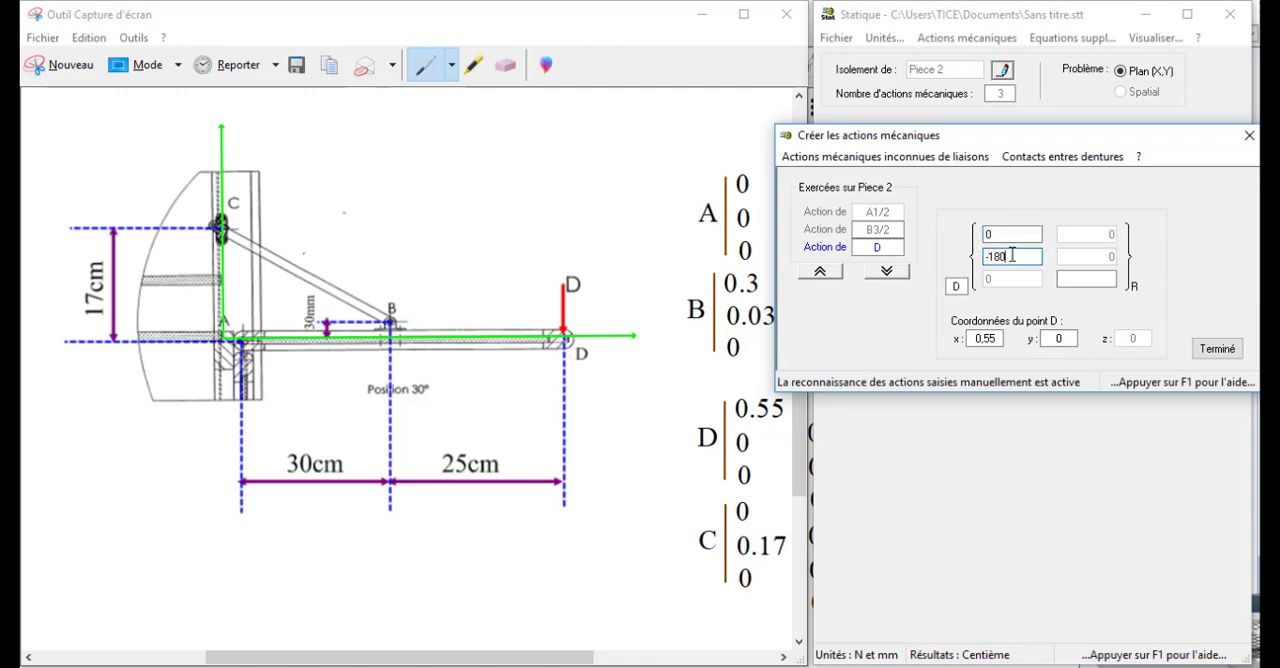
{"action": "type", "text": "-180"}
{"action": "left_click", "coordinate": [1081, 278]}
{"action": "left_click", "coordinate": [1216, 350]}
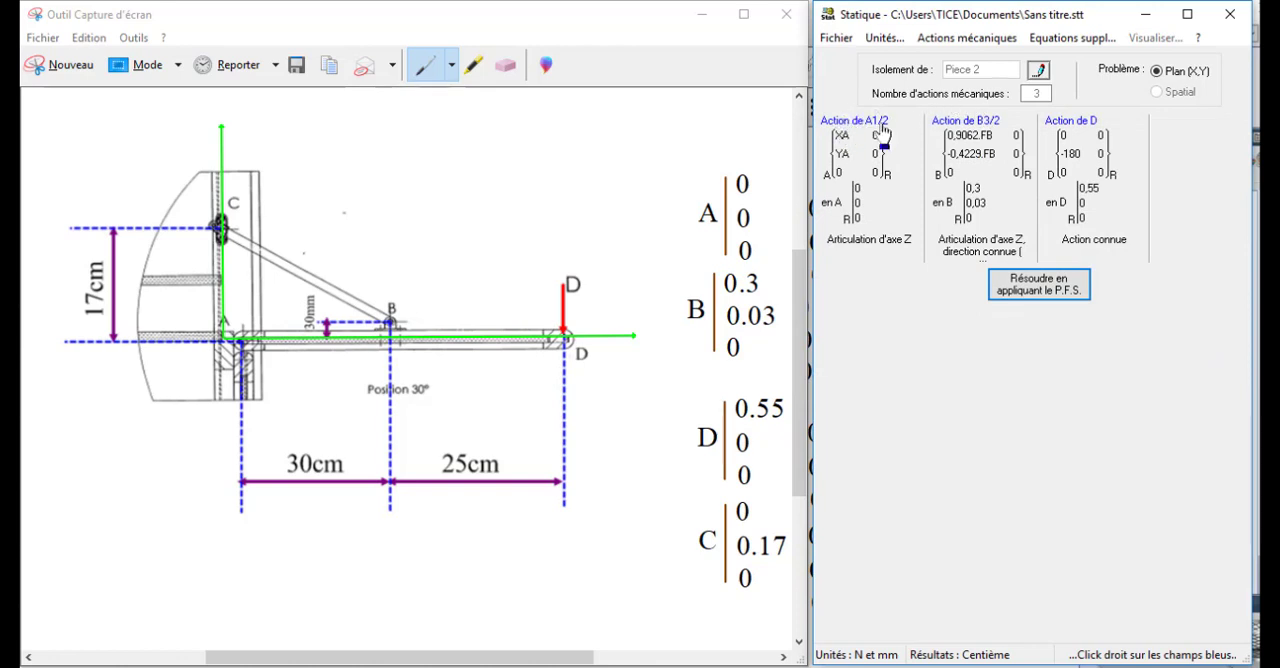
- Check the definition of action B3/2 and solve the equilibrium by the P.F.S. at point A with the equations displayed
{"action": "double_click", "coordinate": [986, 136]}
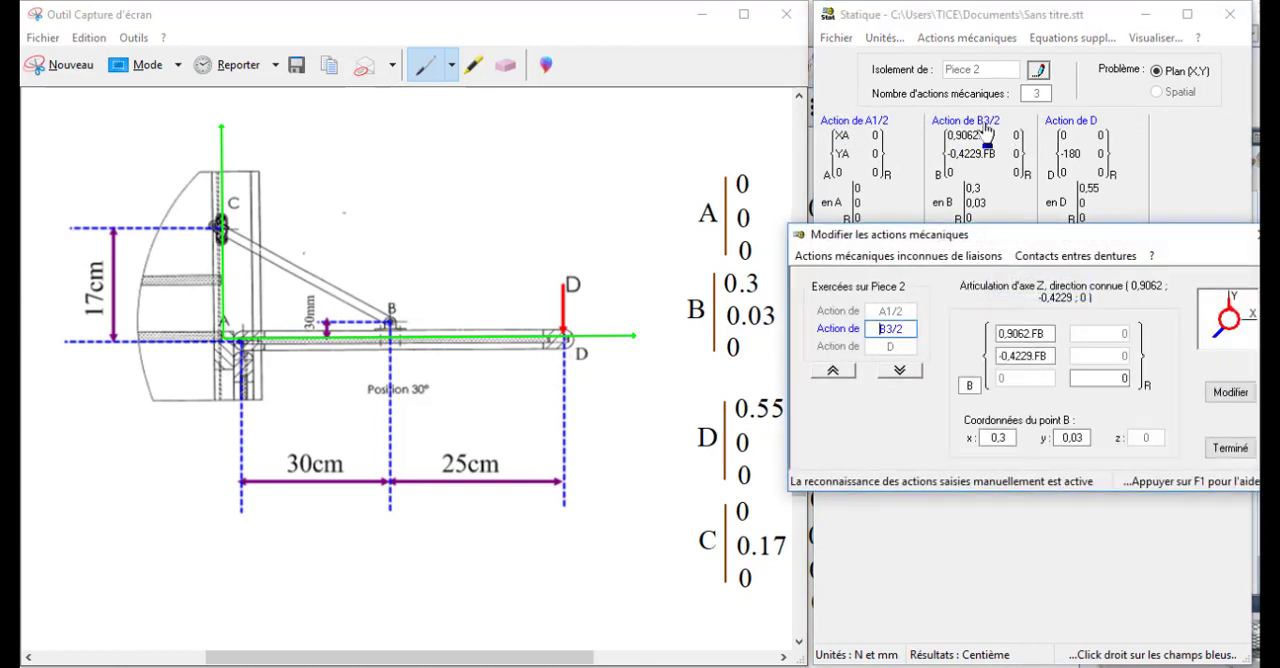
{"action": "left_click", "coordinate": [1230, 448]}
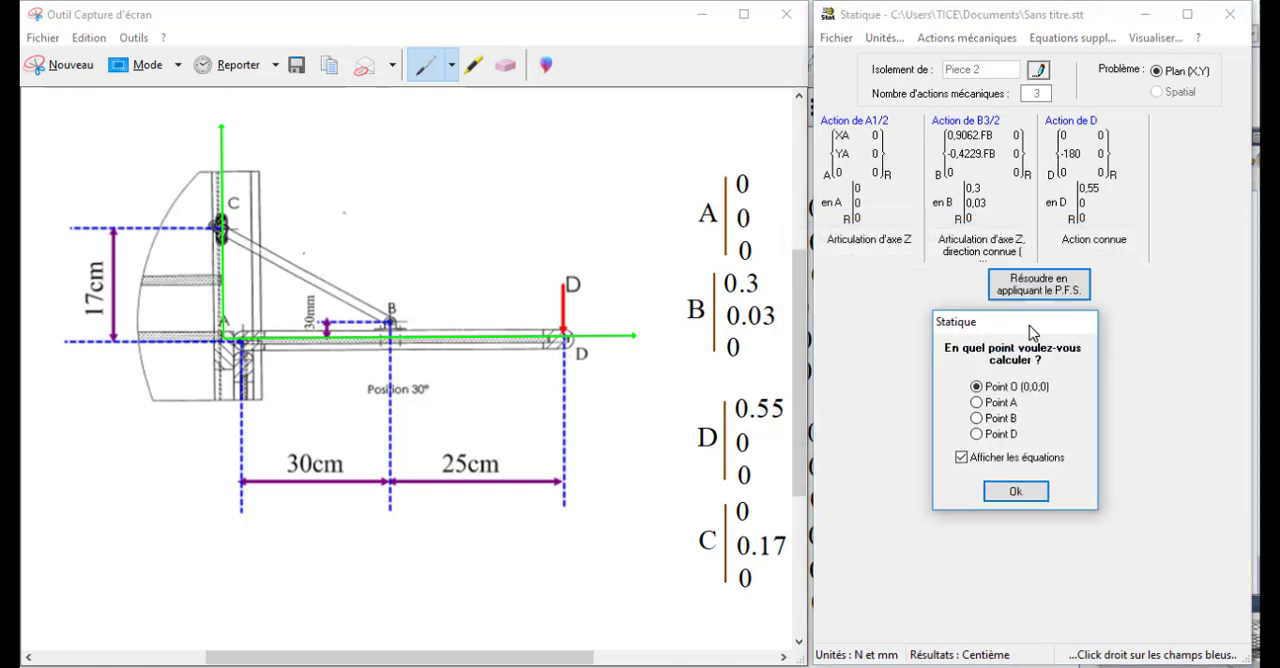
{"action": "left_click", "coordinate": [978, 402]}
{"action": "left_click", "coordinate": [1015, 491]}
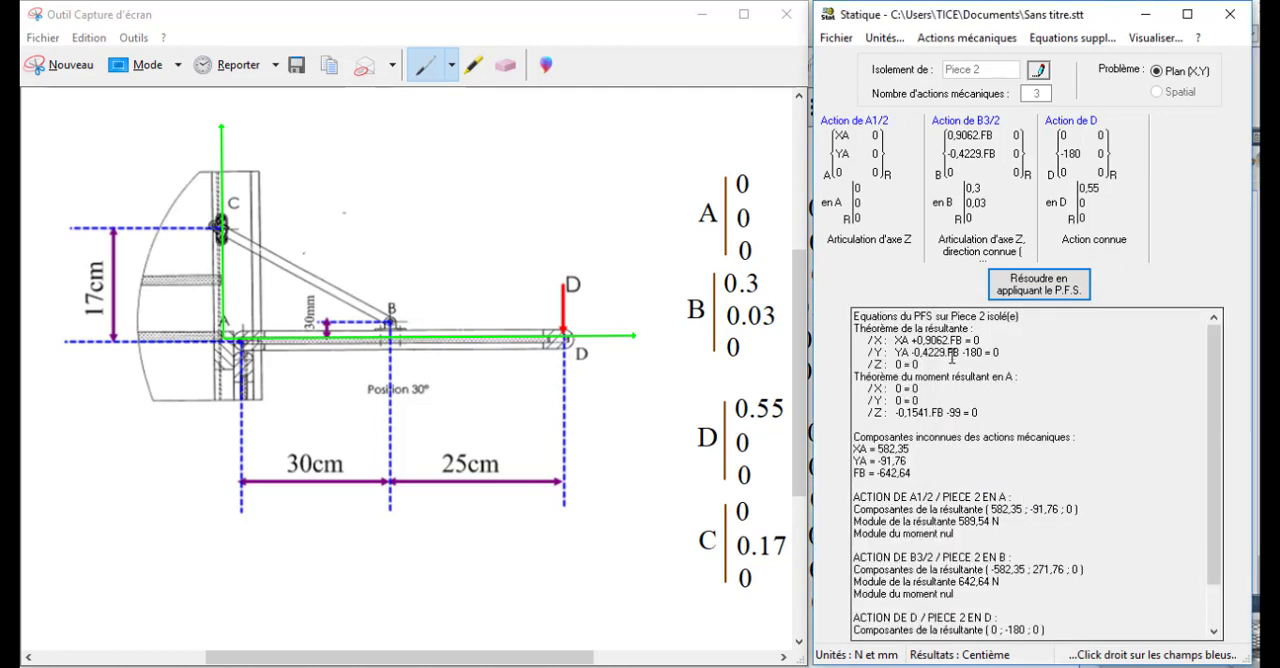